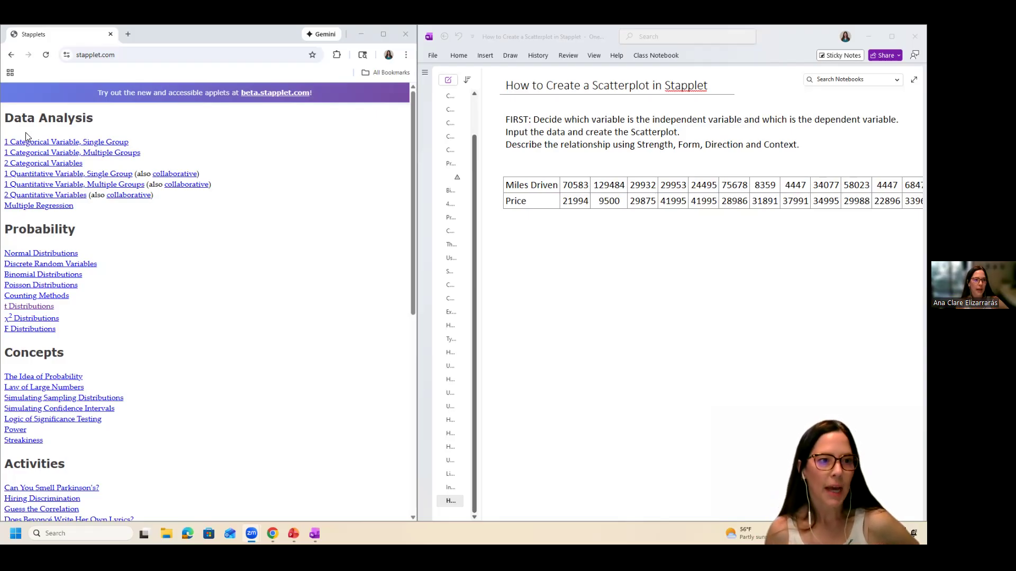
Step: Open the 2 Quantitative Variables applet and name the explanatory variable "Distance Driven (in miles)"
left_click(34, 198)
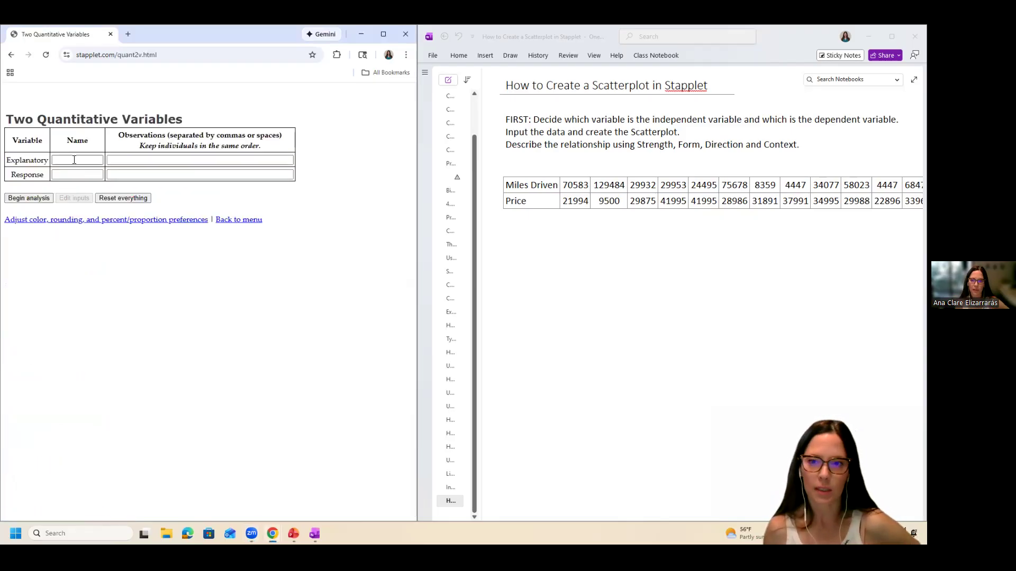
left_click(75, 160)
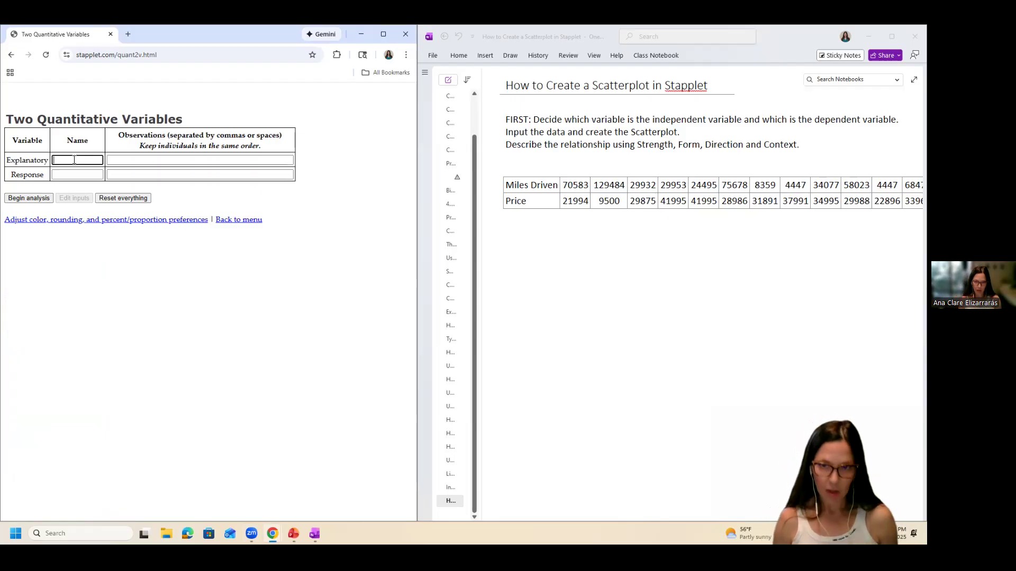
type("Miles Drive")
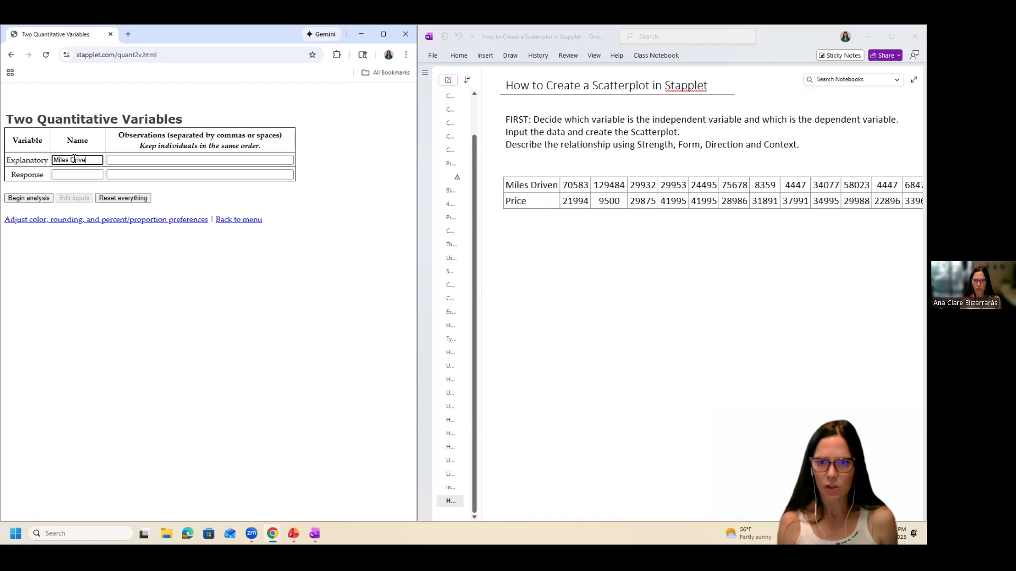
key("ctrl+a")
type("Dista")
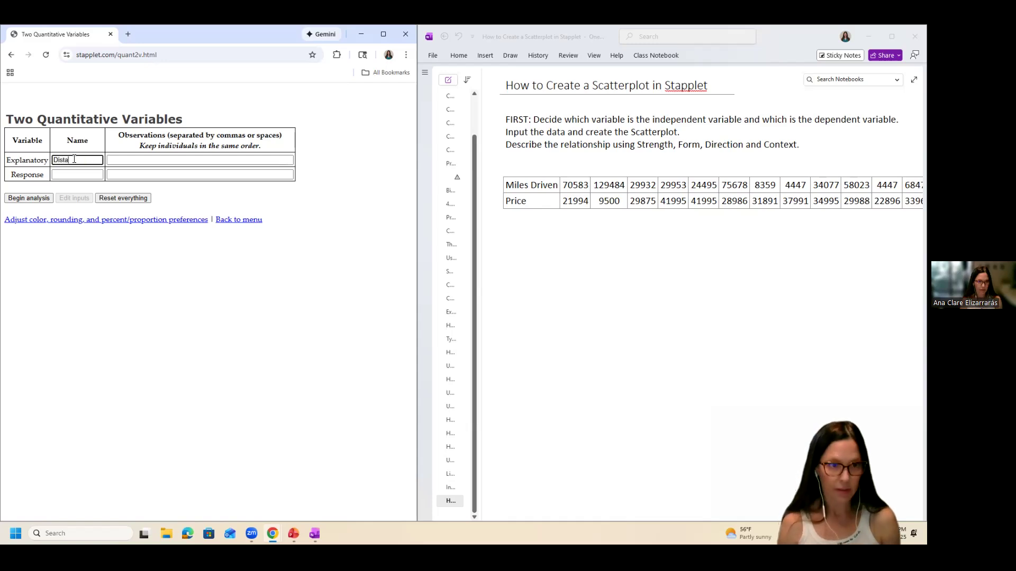
type("nce Diiven (in miles)")
key("Tab")
key("Tab")
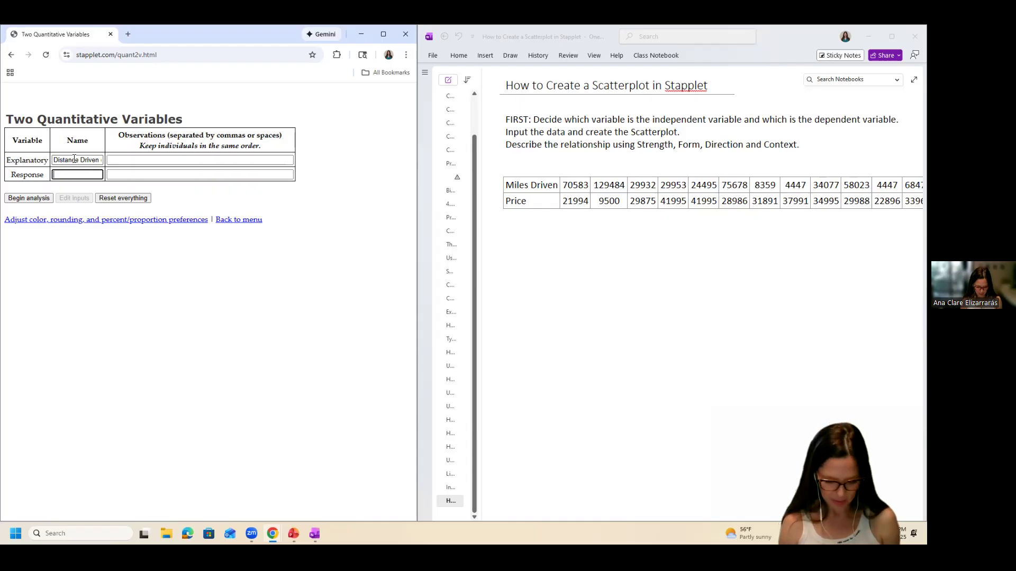
Step: Name the response variable "Cost of Truck (in Dollars)"
type("Cost of Truck (in")
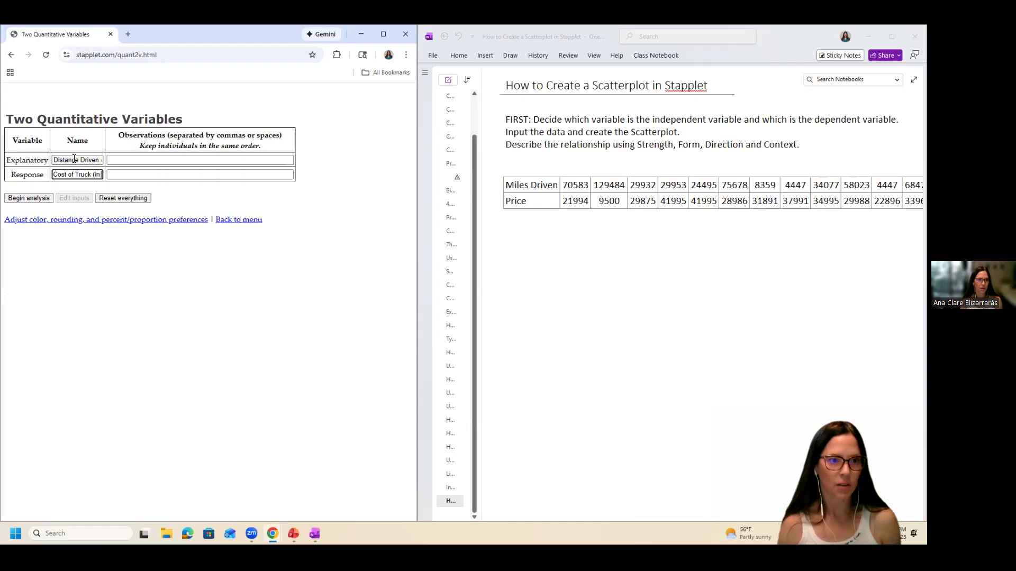
type(" Doll")
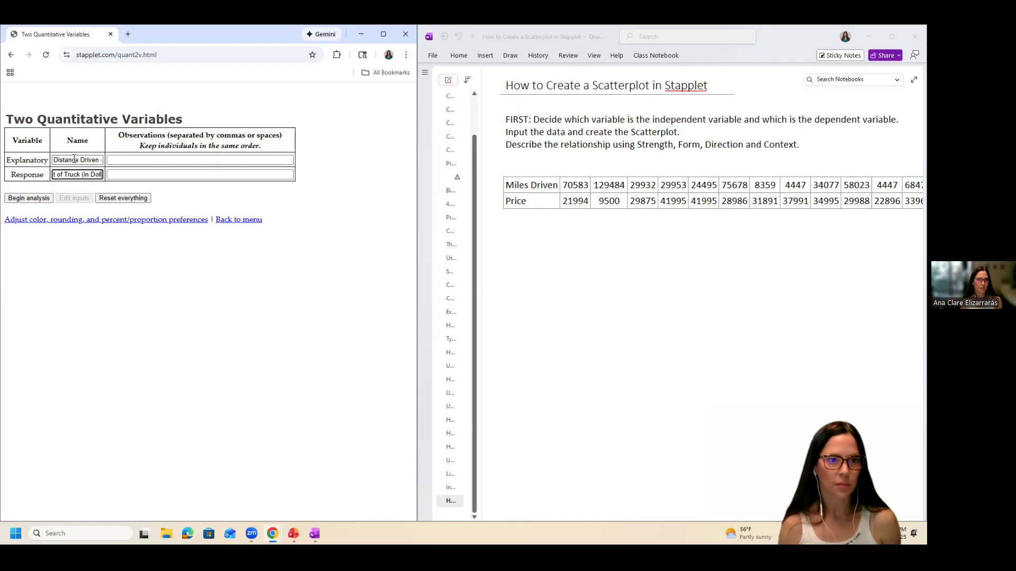
type("ars)")
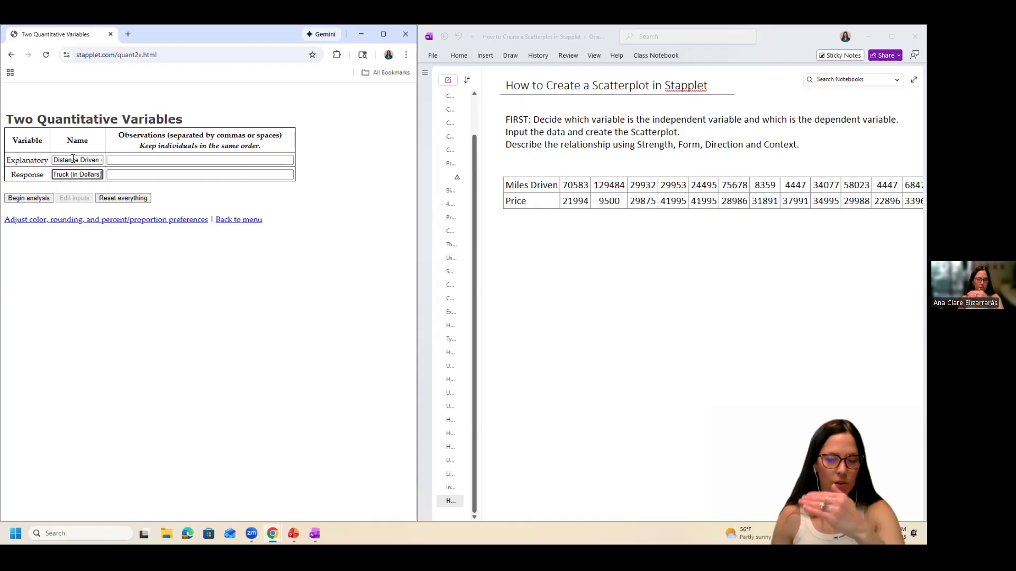
Step: Copy the first eleven Miles Driven values, 70583 through the second 4447, from the OneNote table into the explanatory observations
left_click(119, 161)
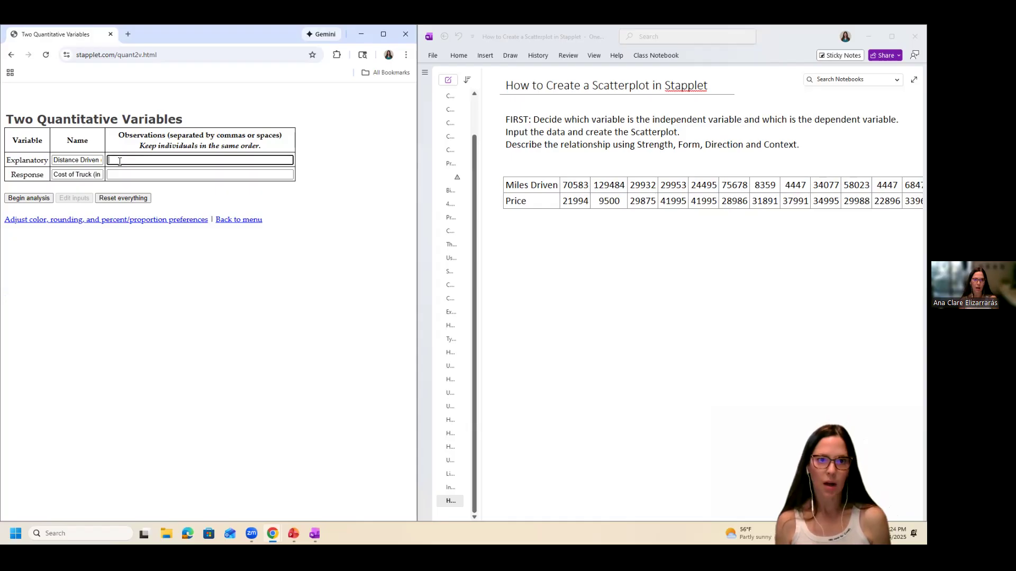
left_click(565, 184)
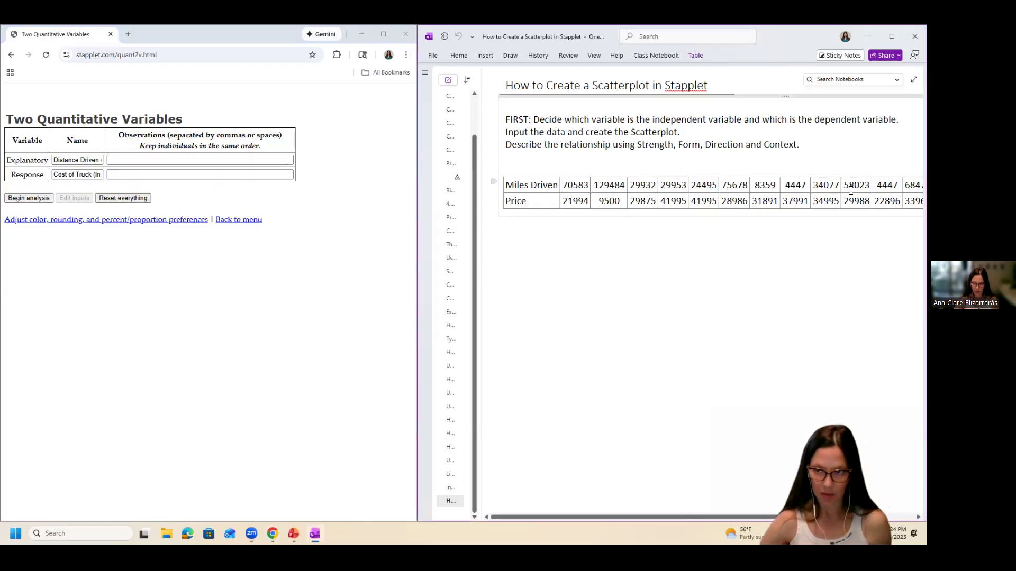
left_click(895, 188, "shift")
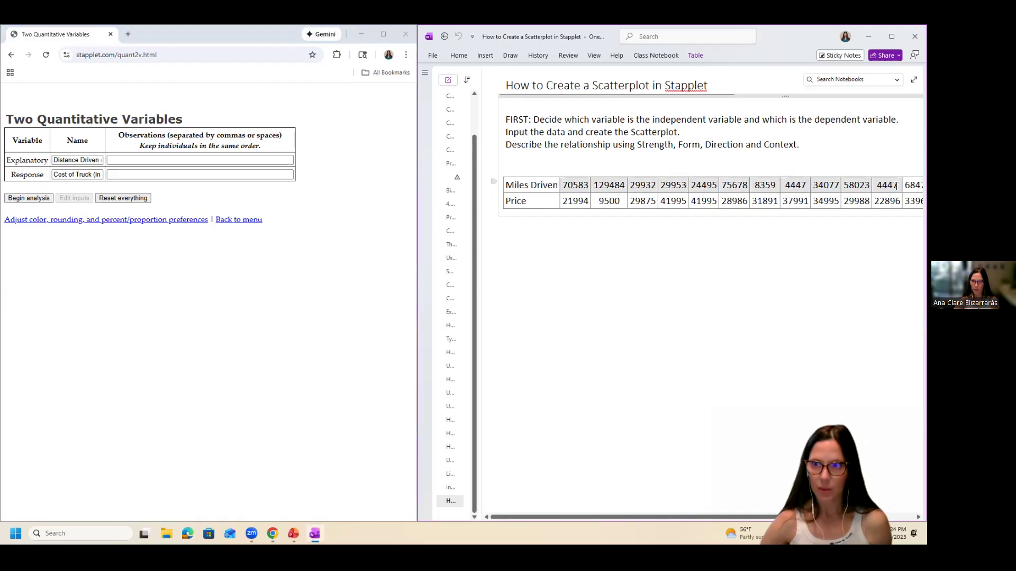
key("ctrl+c")
left_click(153, 160)
key("ctrl+v")
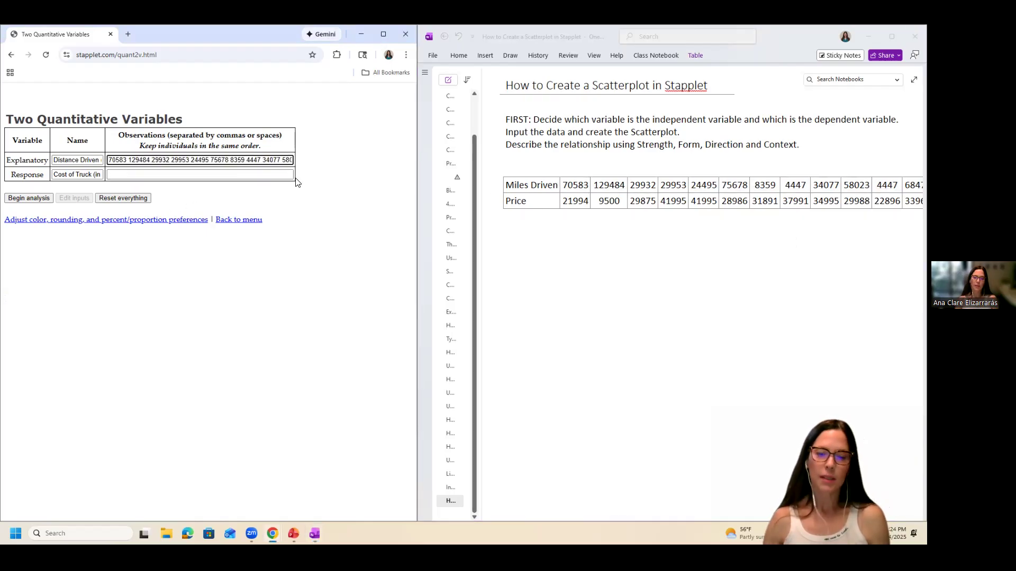
Step: Append the remaining Miles Driven values, 68474, 144162, 14076, 29397 and 131385, from the OneNote table to the explanatory observations
left_click(604, 448)
left_click_drag(628, 517, 737, 522)
left_click(283, 157)
key("Right")
key("Right")
key("Right")
key("Right")
key("Right")
key("Right")
key("Right")
key("Right")
key("Right")
key("Right")
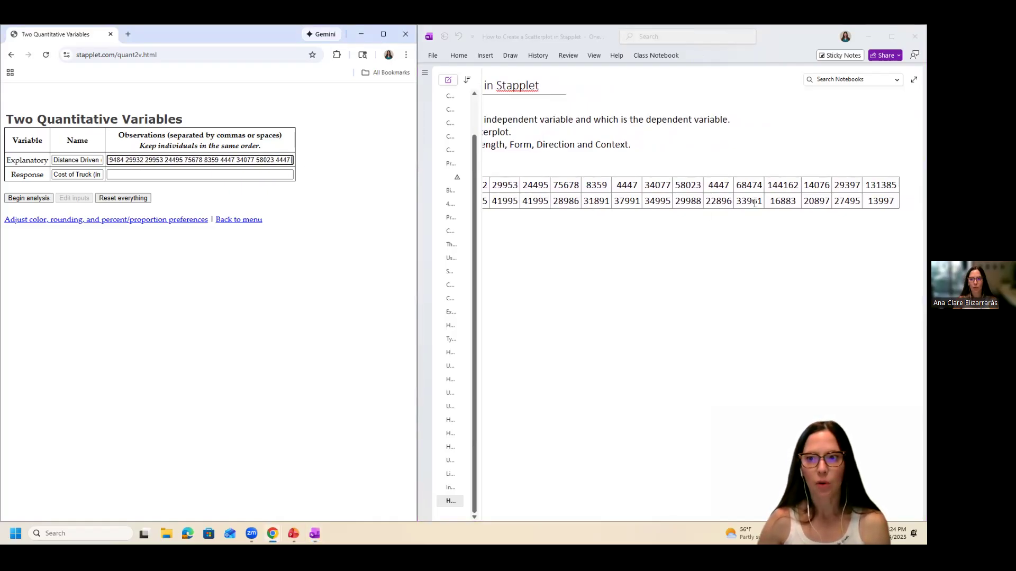
left_click_drag(737, 189, 888, 187)
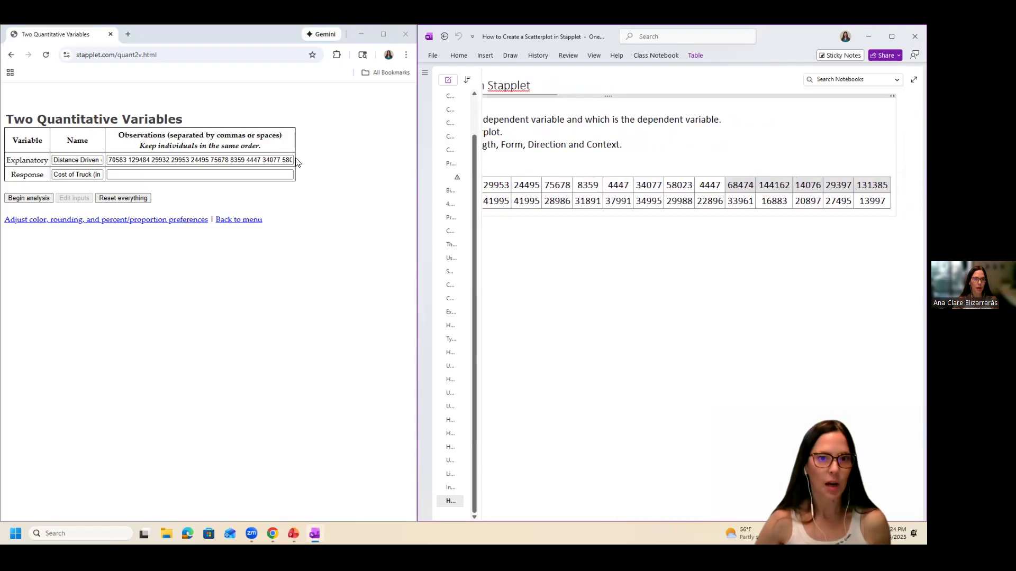
left_click(283, 162)
key("End")
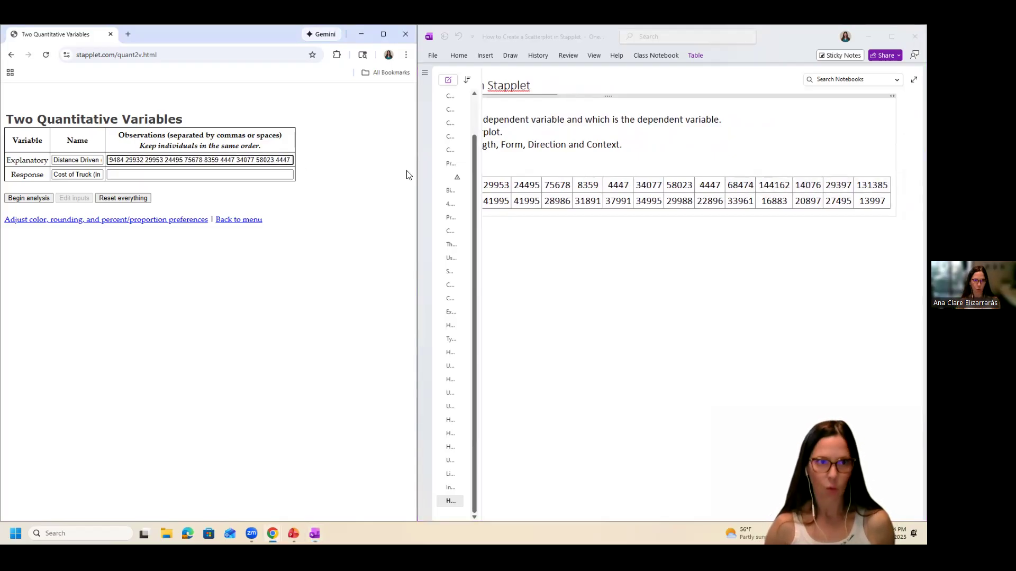
key("ctrl+v")
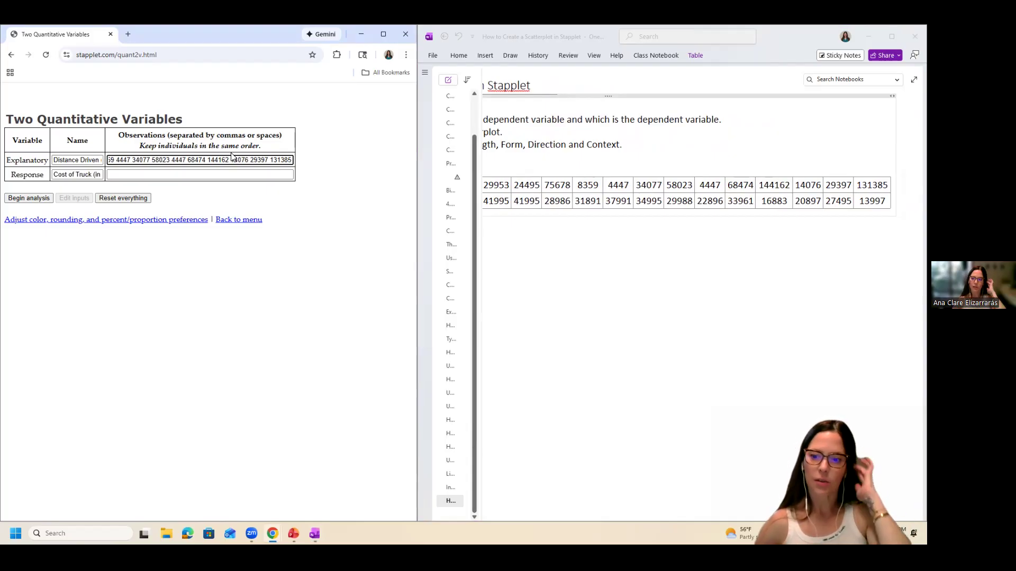
Step: Copy the first eleven Price values, 21994 through 22896, from the OneNote table into the response observations
scroll(573, 508, "down", 3)
left_click_drag(612, 518, 500, 519)
scroll(587, 339, "up", 2)
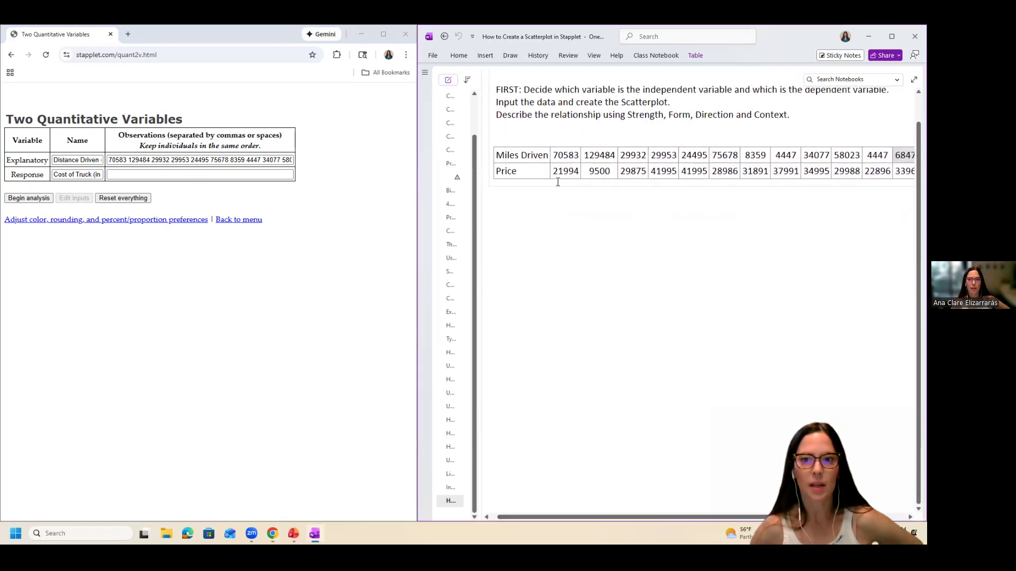
left_click_drag(555, 172, 864, 188)
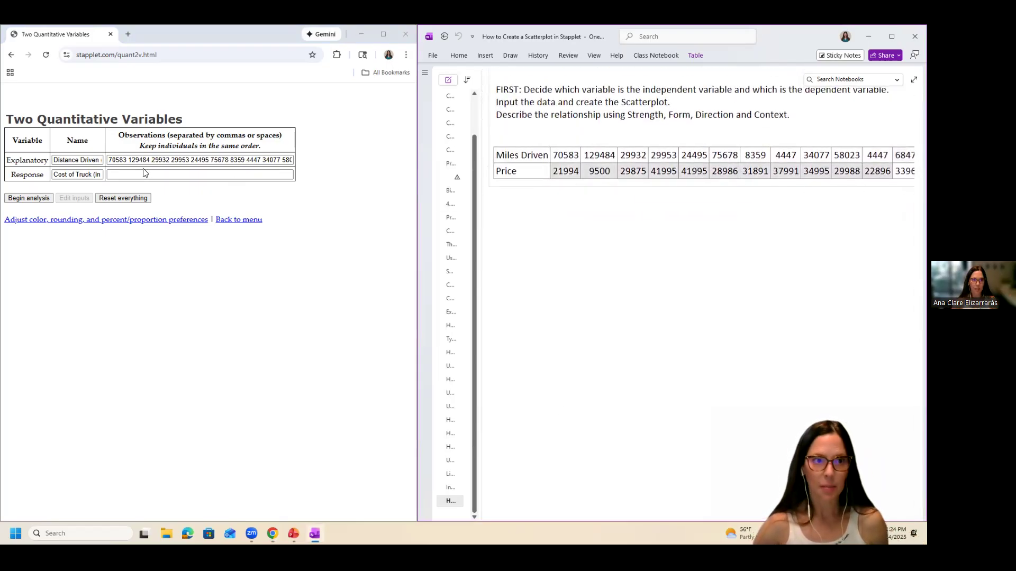
left_click(176, 175)
key("ctrl+v")
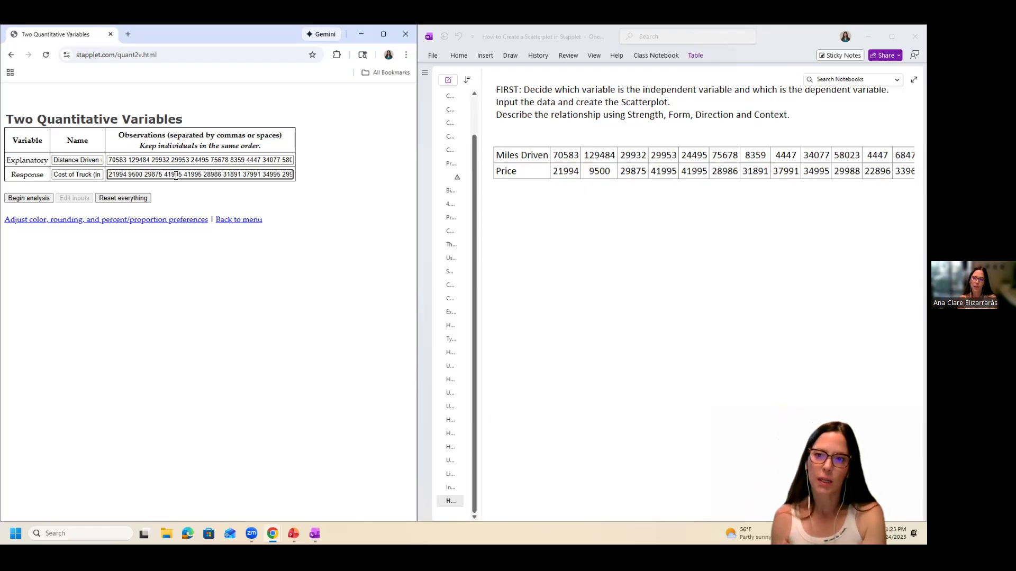
Step: Append the remaining Price values, 33961, 16883, 20897, 27495 and 13997, from the OneNote table to the response observations
scroll(642, 490, "down", 3)
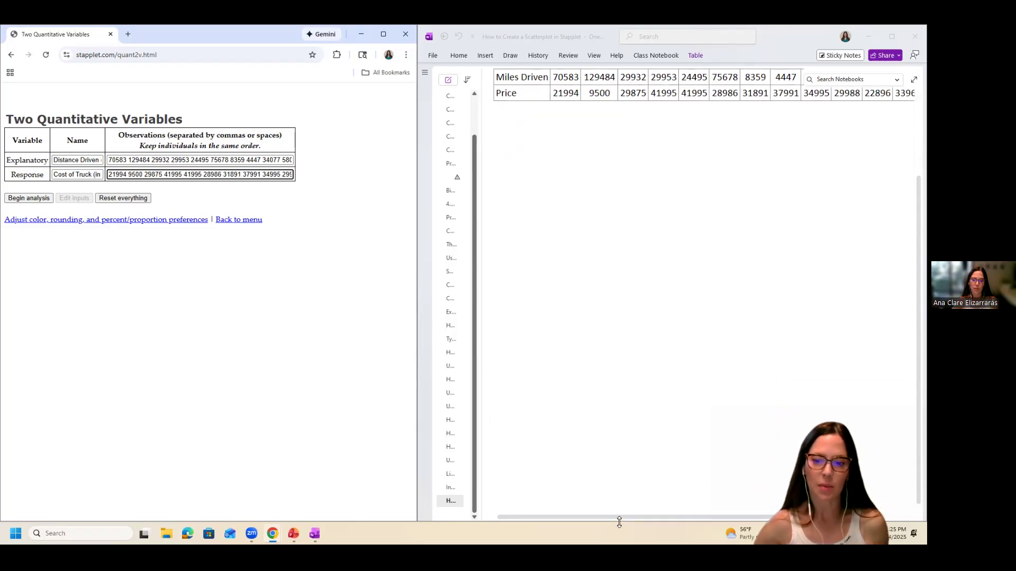
scroll(617, 512, "down", 1)
left_click_drag(619, 516, 751, 516)
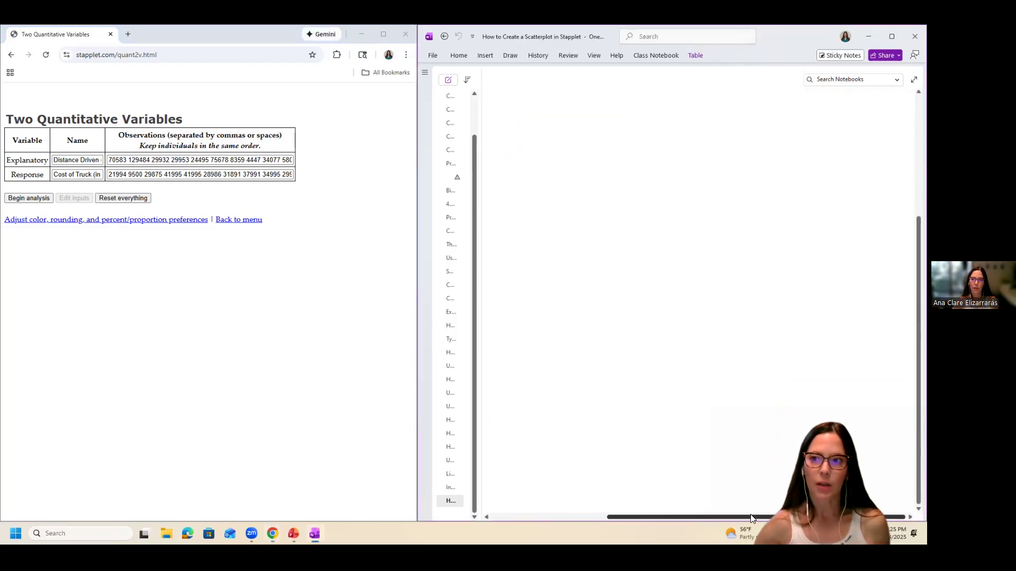
left_click(278, 175)
key("End")
scroll(671, 291, "up", 4)
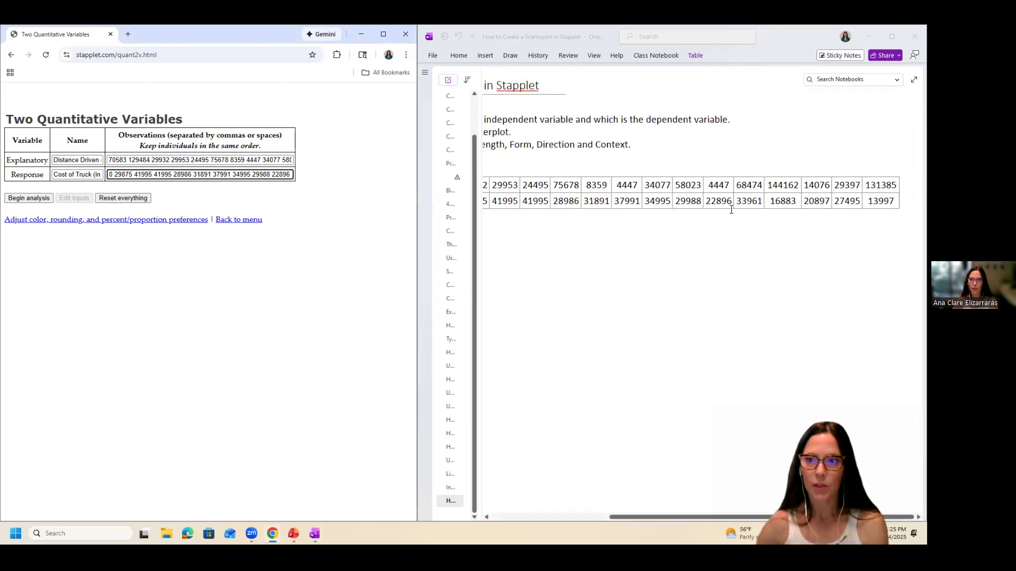
left_click_drag(735, 207, 894, 207)
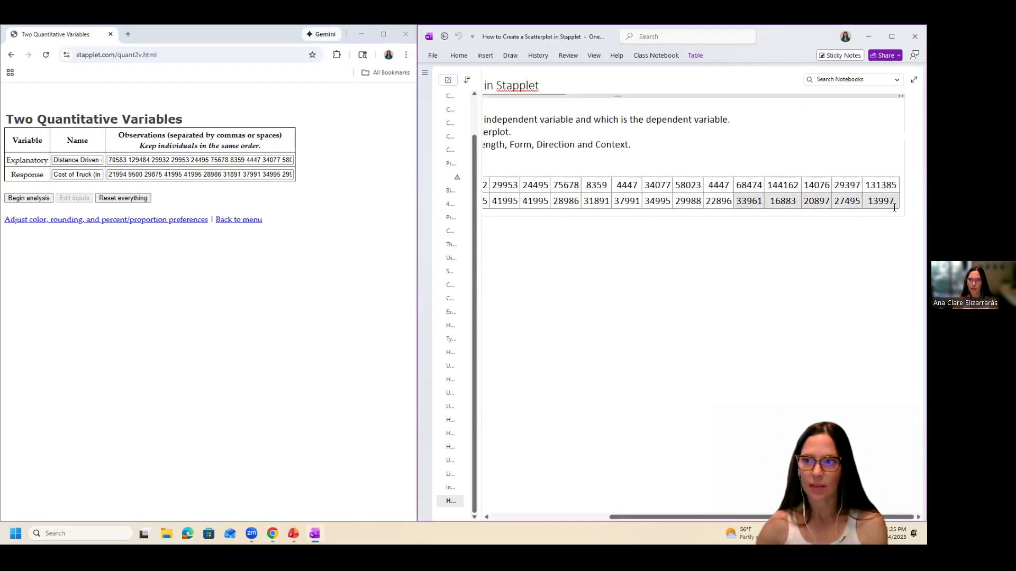
left_click(277, 175)
key("End")
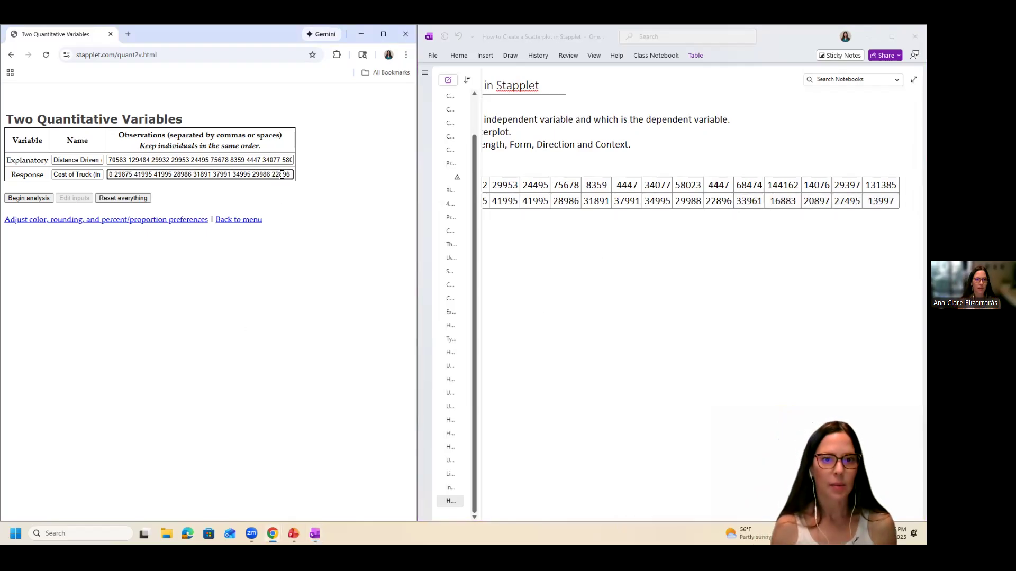
left_click(303, 177)
left_click(283, 176)
key("End")
key("ctrl+v")
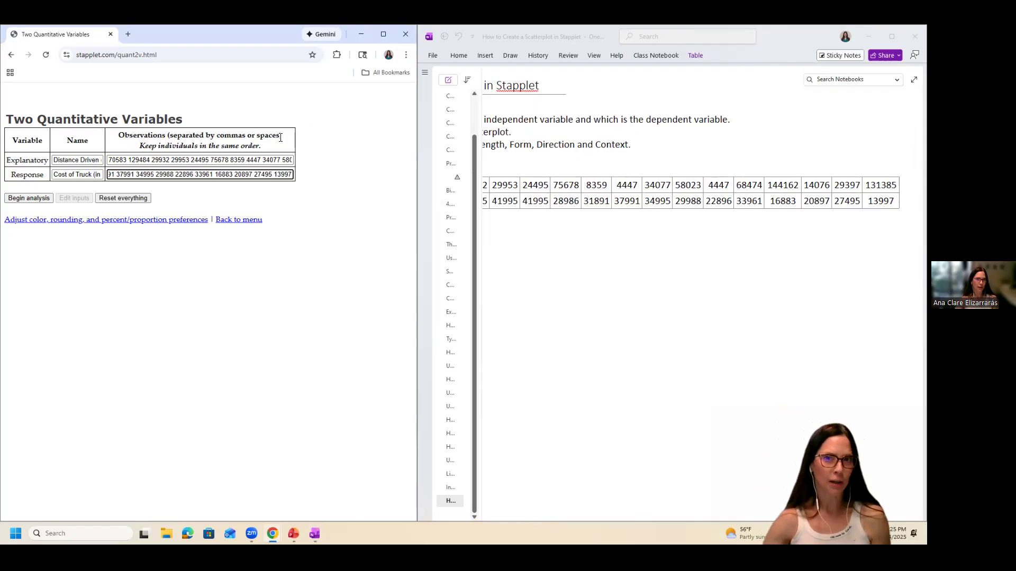
Step: Maximize the browser window, enlarge the page to 125%, and begin the analysis to create the scatterplot
left_click(383, 34)
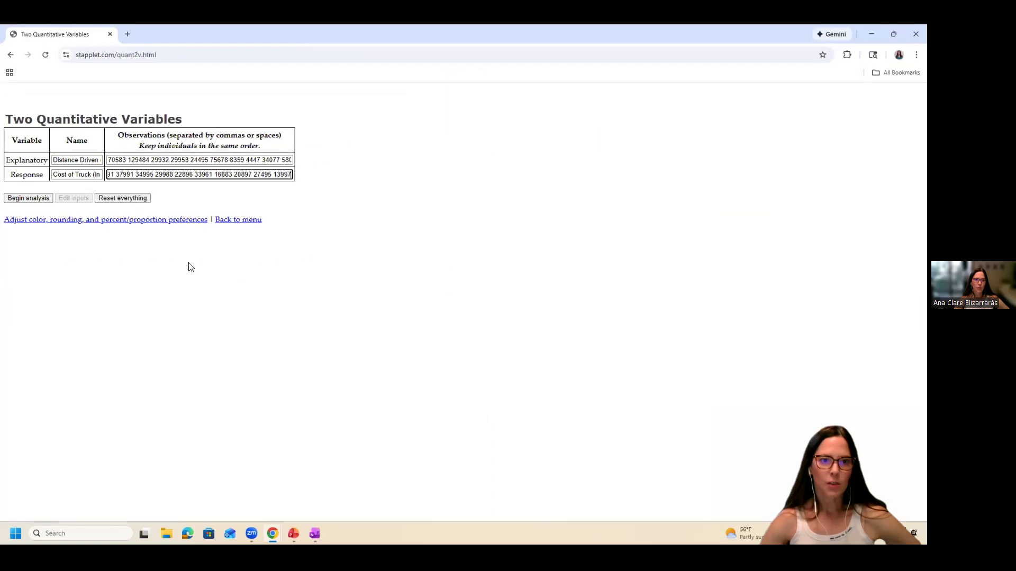
key("ctrl+plus")
key("ctrl+plus")
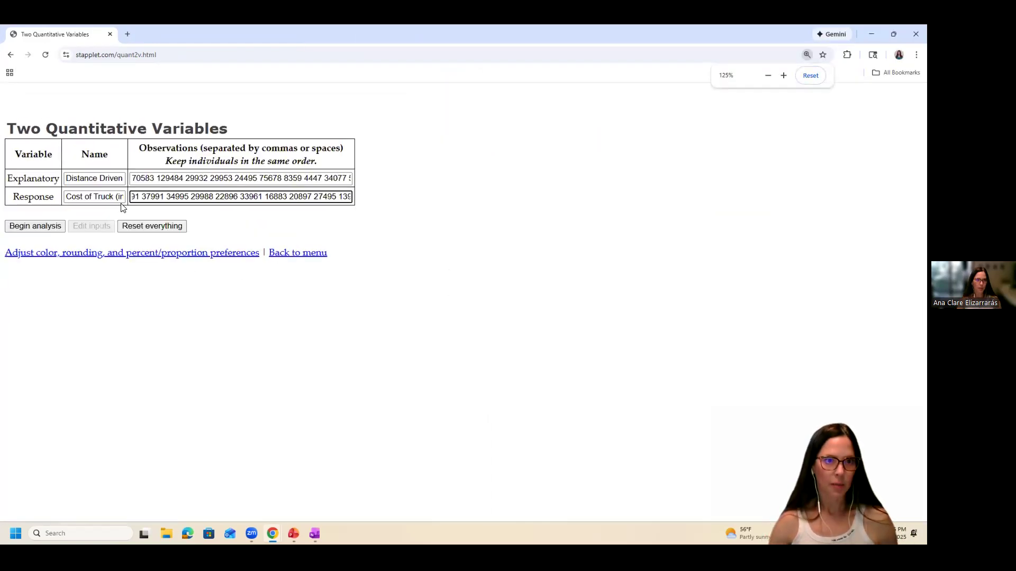
left_click(46, 228)
scroll(357, 291, "down", 1)
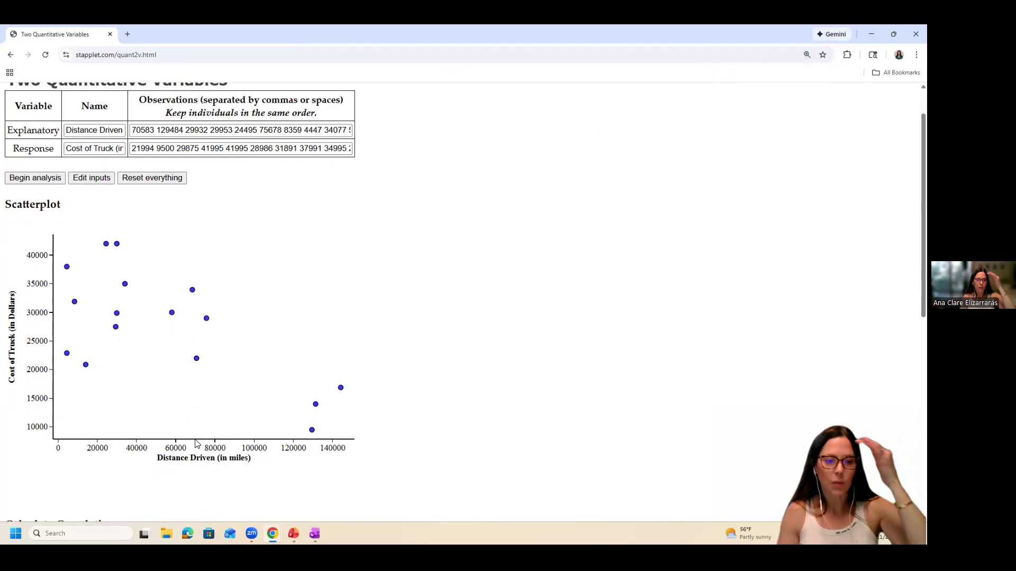
mouse_move(197, 362)
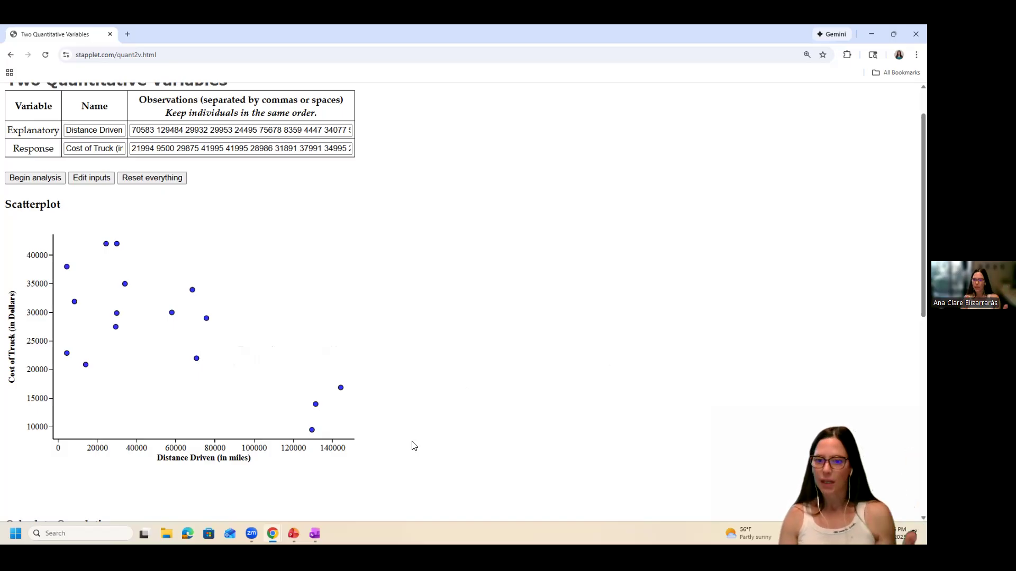
Step: Switch to the OneNote page and show its instructions for describing the relationship beside the scatterplot
mouse_move(314, 533)
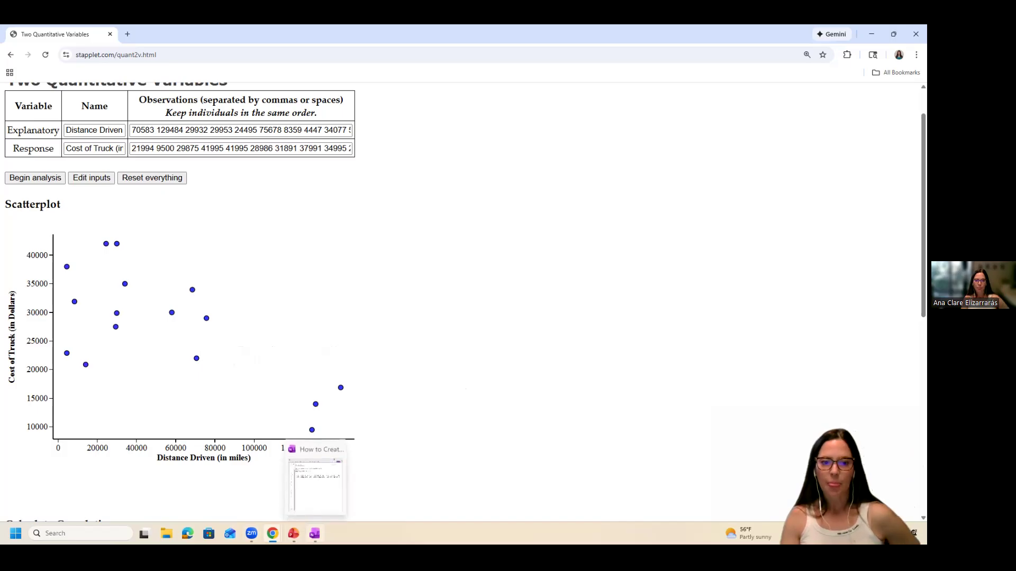
left_click(315, 479)
left_click_drag(646, 515, 509, 507)
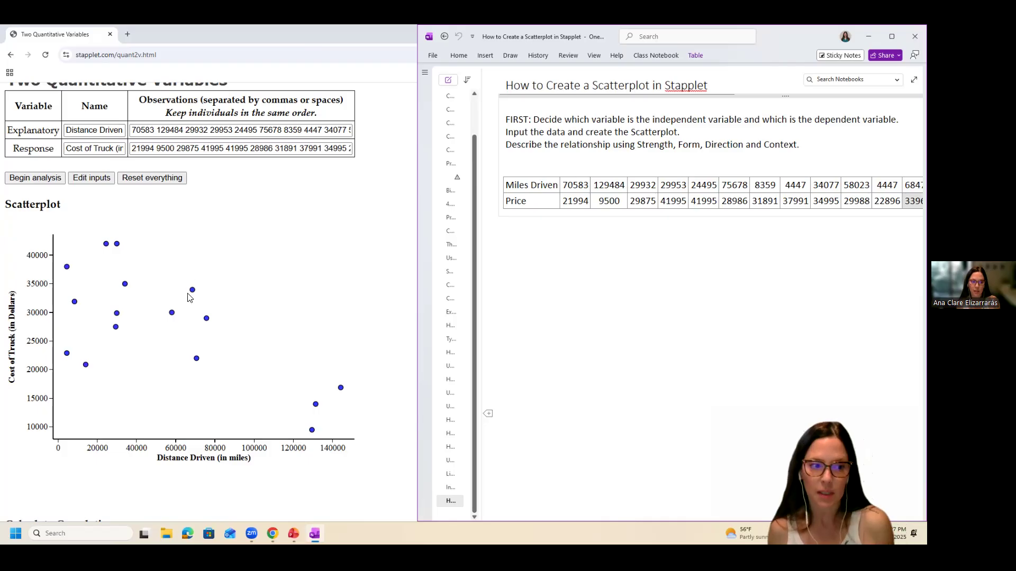
Step: Calculate the correlation between distance driven and cost of truck in the applet
scroll(190, 298, "down", 2)
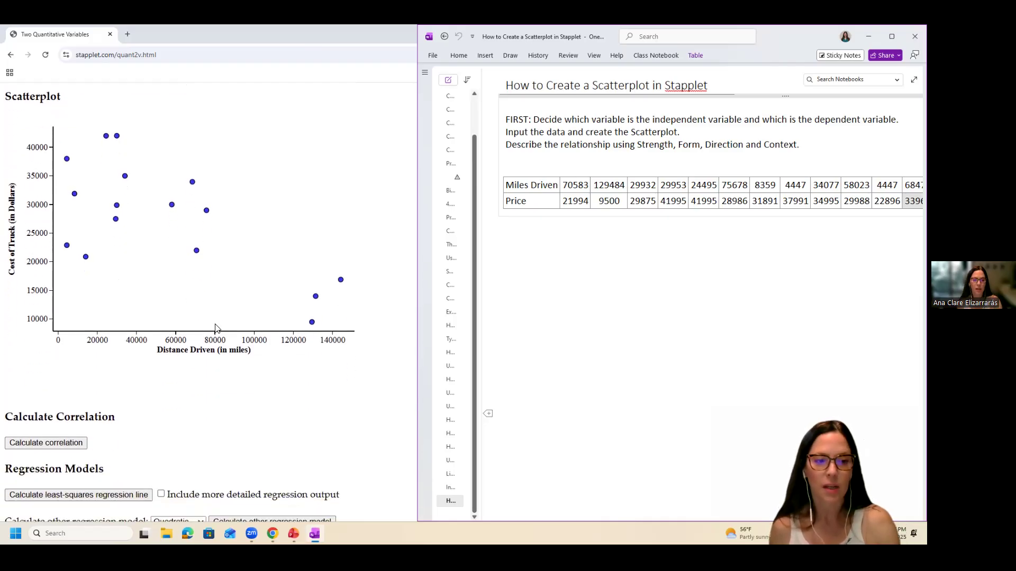
scroll(215, 328, "down", 1)
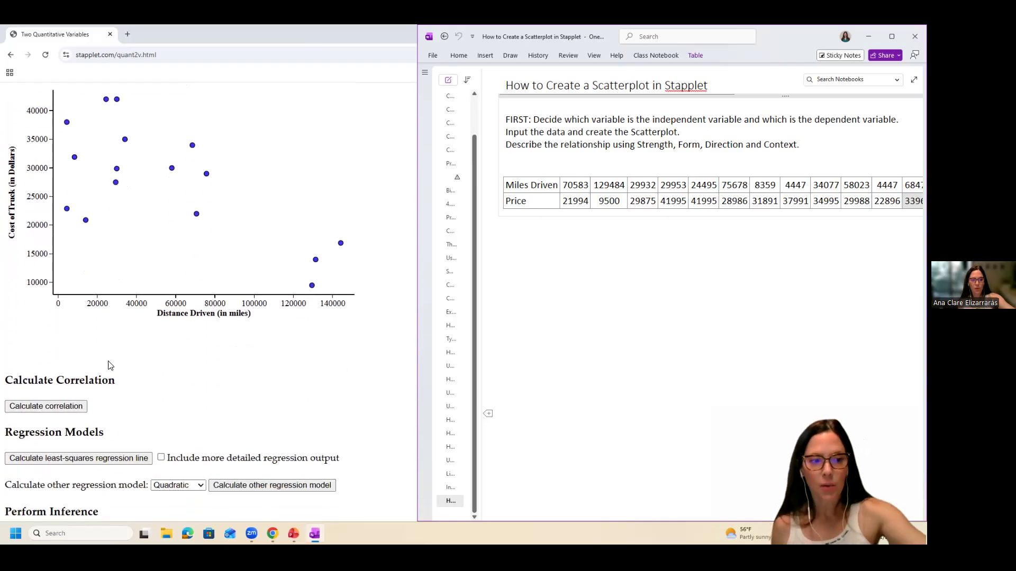
left_click(76, 407)
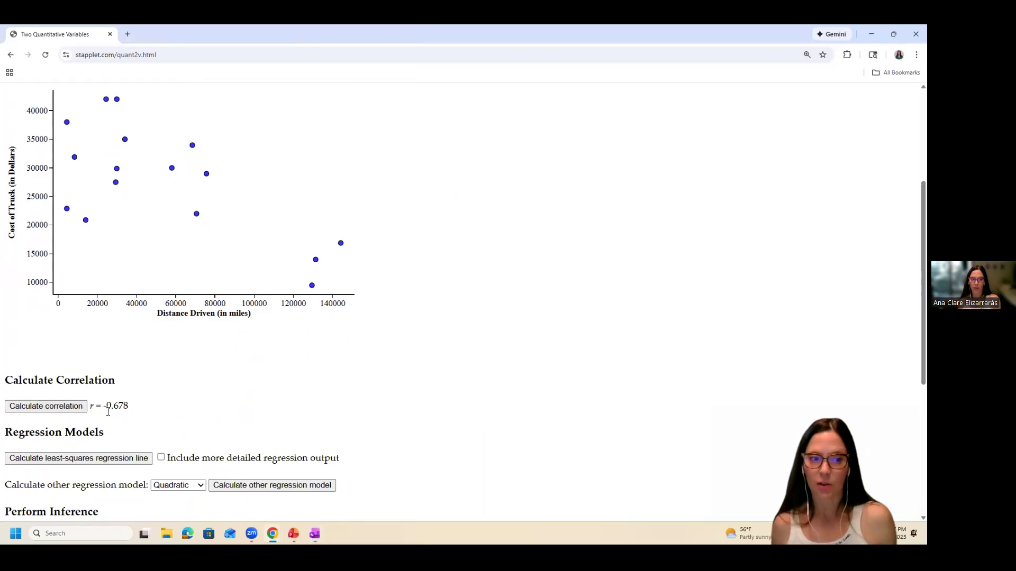
Step: Calculate the least-squares regression line and review the residual plots and regression equation
scroll(100, 415, "down", 1)
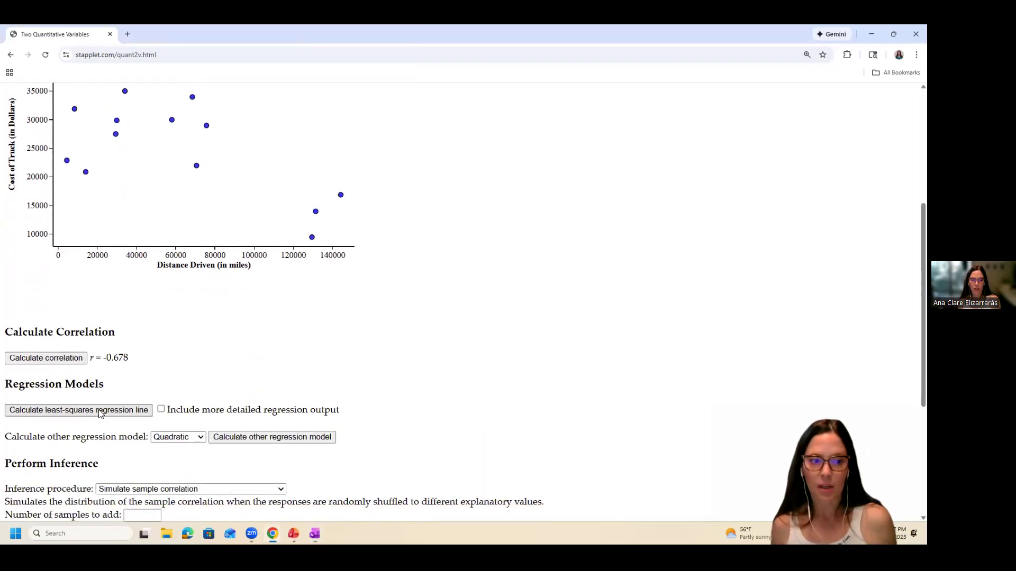
left_click(101, 413)
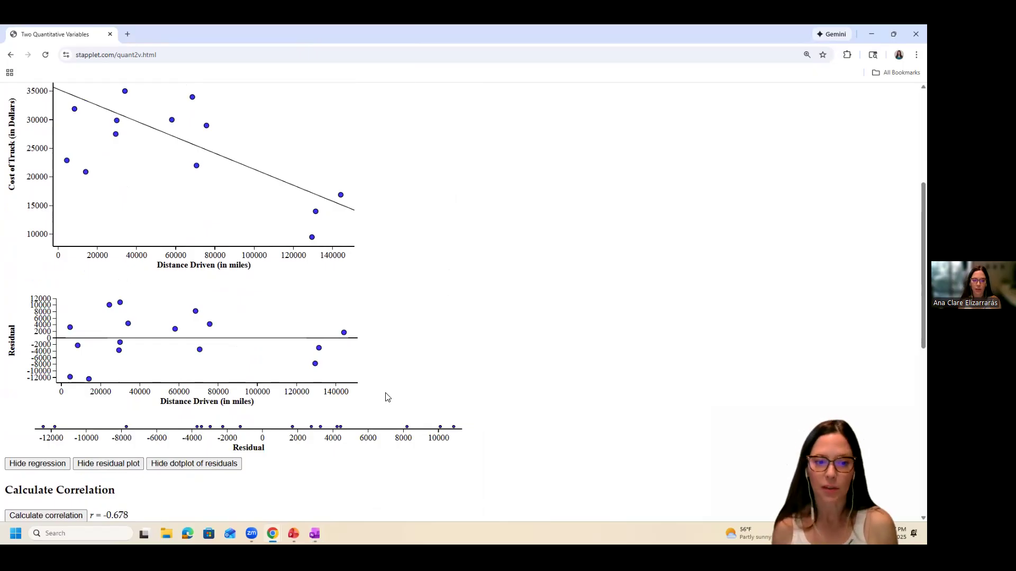
scroll(387, 397, "down", 3)
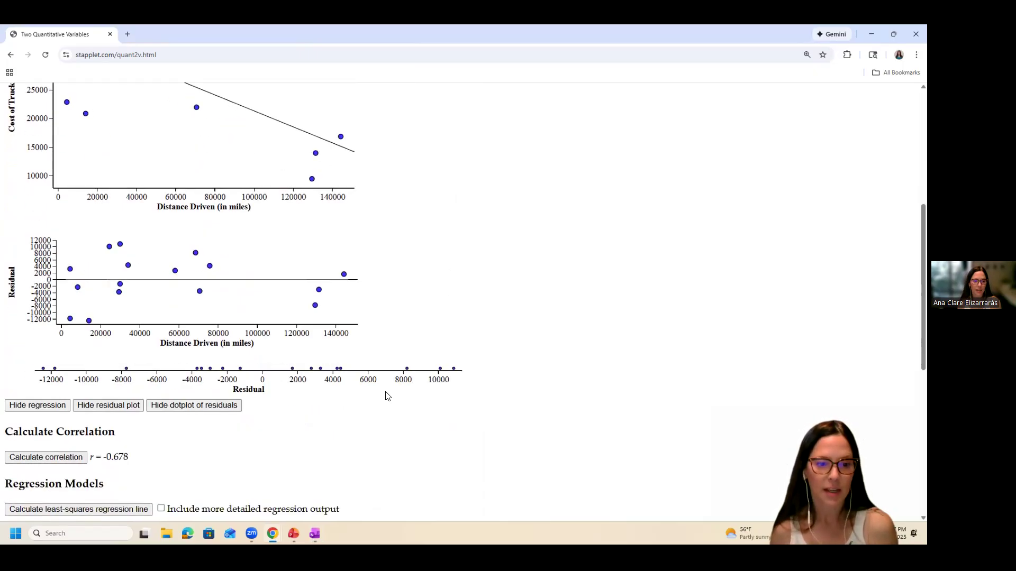
scroll(195, 414, "down", 1)
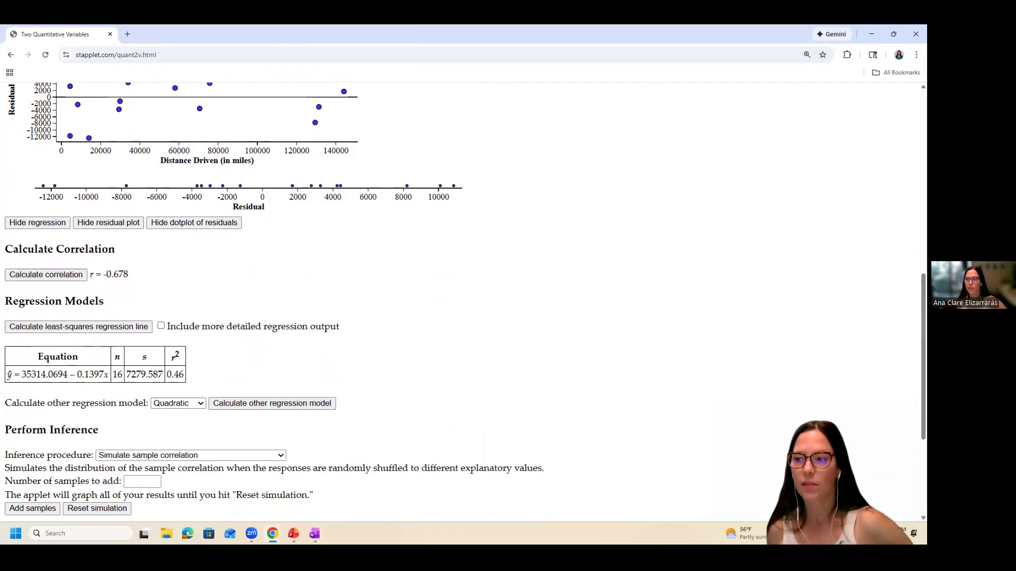
Step: Bring the OneNote instructions back beside the applet and return to the scatterplot with its regression line
mouse_move(315, 533)
left_click(315, 491)
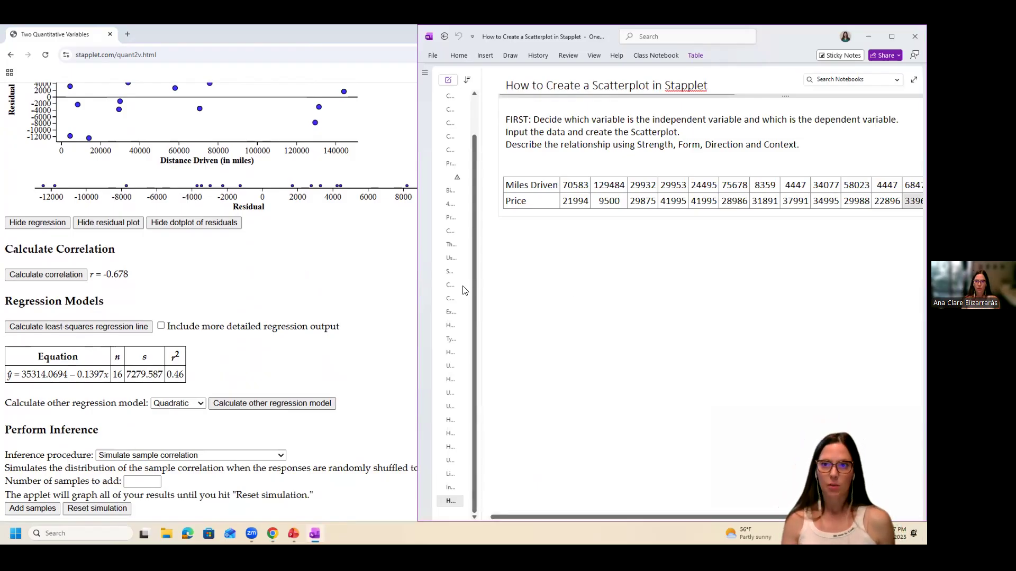
scroll(221, 268, "up", 3)
scroll(217, 265, "up", 6)
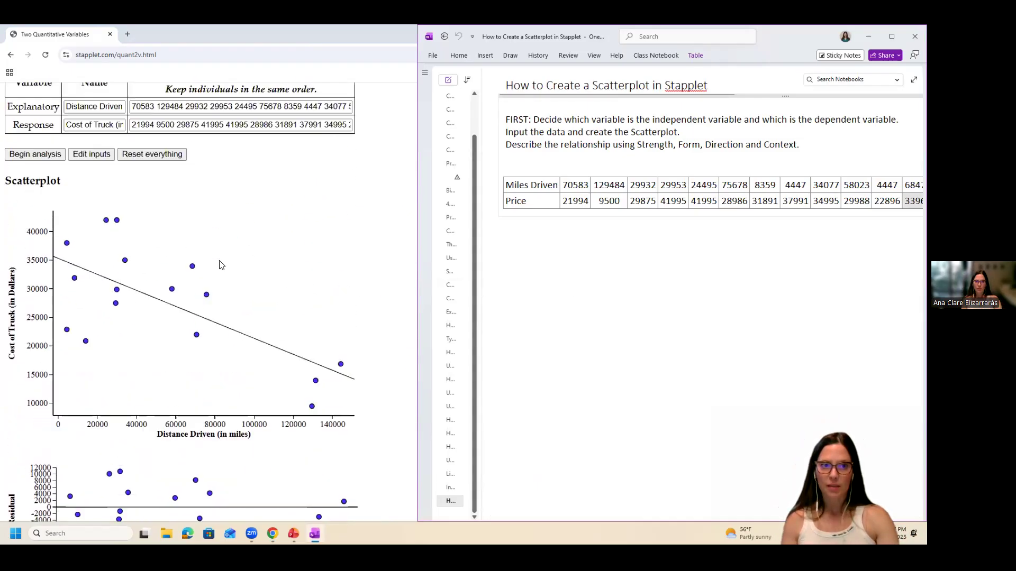